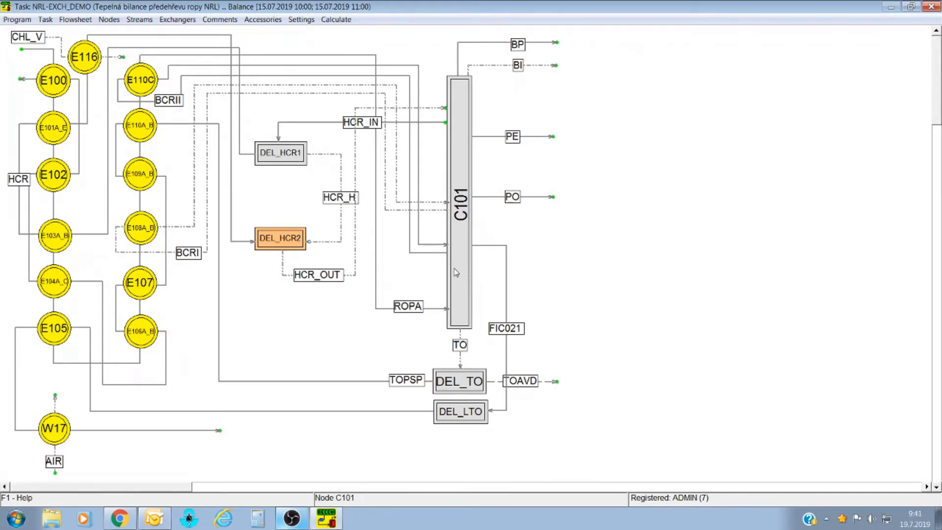
Open the Data sources administration from Task > Import/export.
left_click(46, 19)
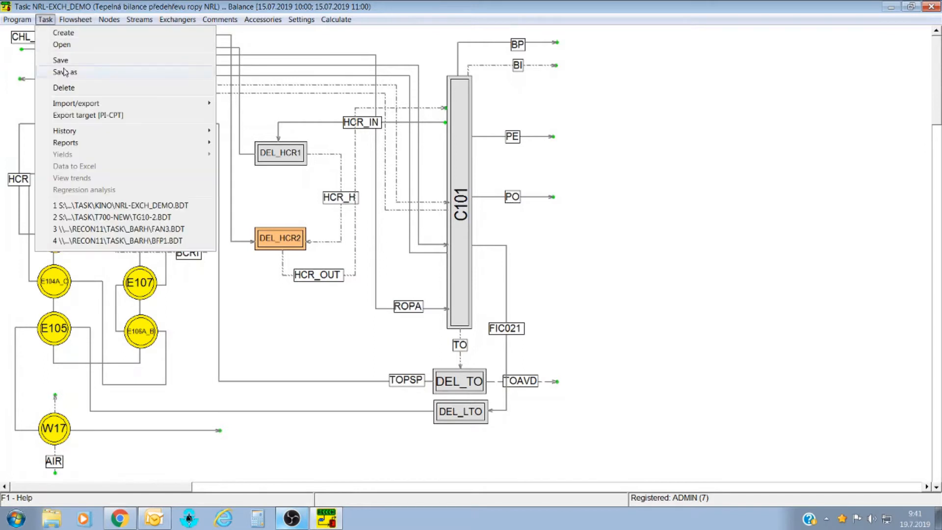
mouse_move(78, 104)
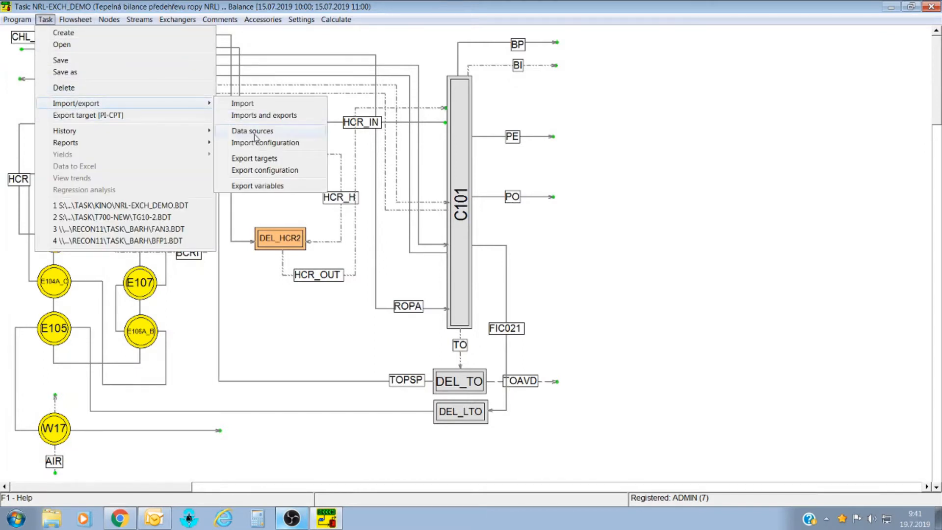
left_click(254, 134)
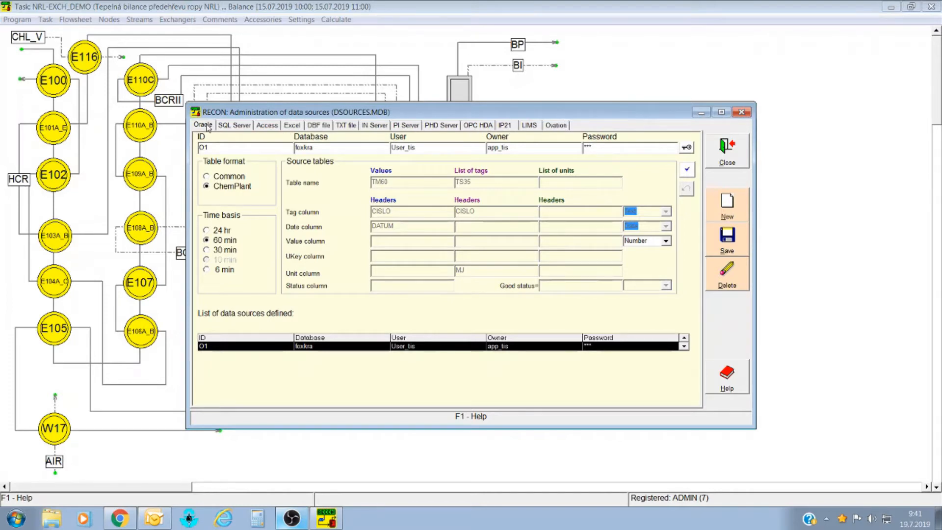
Browse the SQL Server, Access, Excel, text, OPC HDA, LIMS and Ovation tabs, ending on PI Server.
left_click(245, 126)
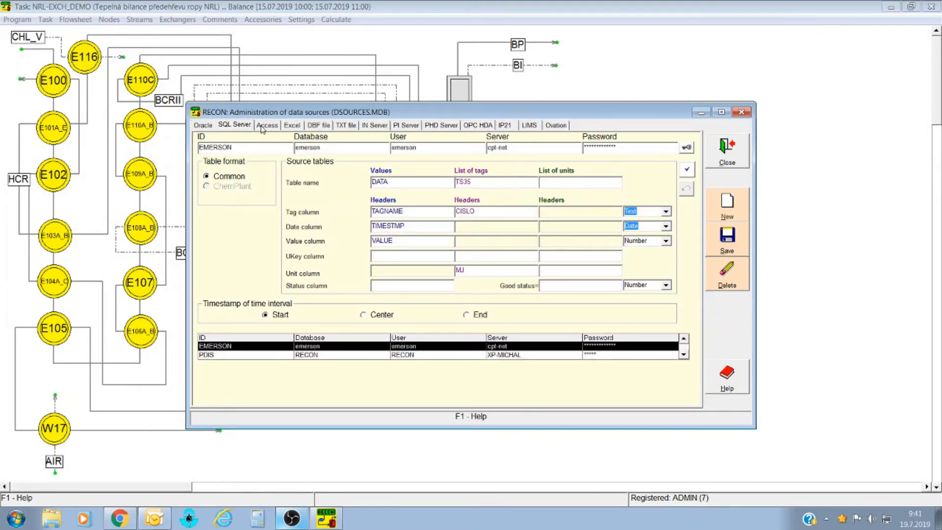
left_click(269, 126)
left_click(294, 127)
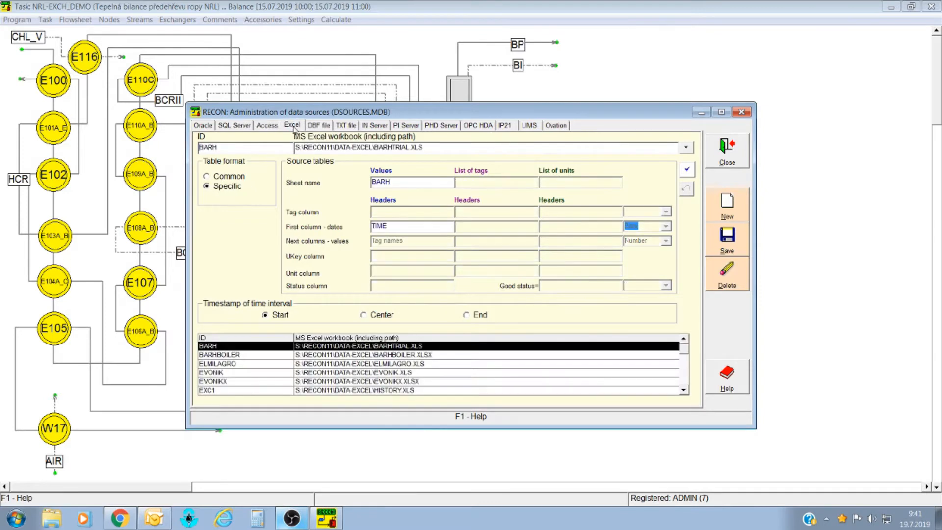
left_click(348, 128)
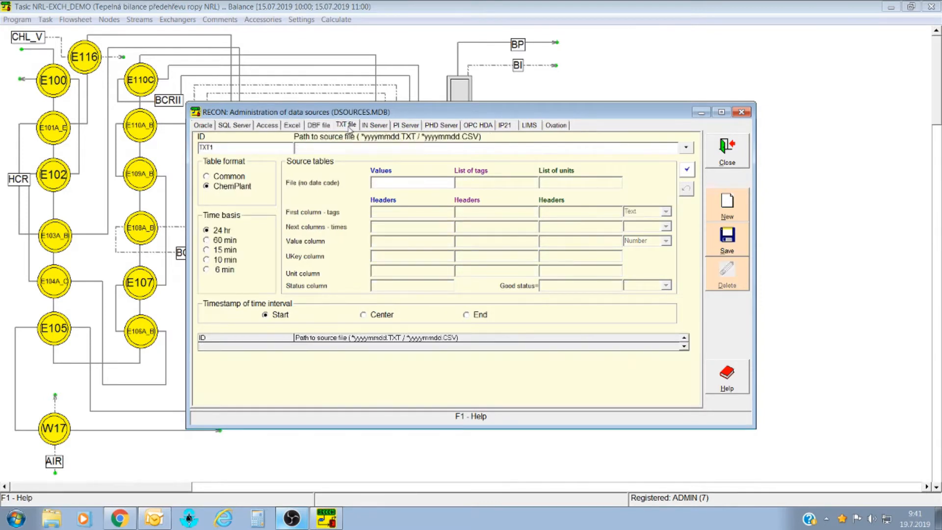
left_click(406, 126)
left_click(475, 125)
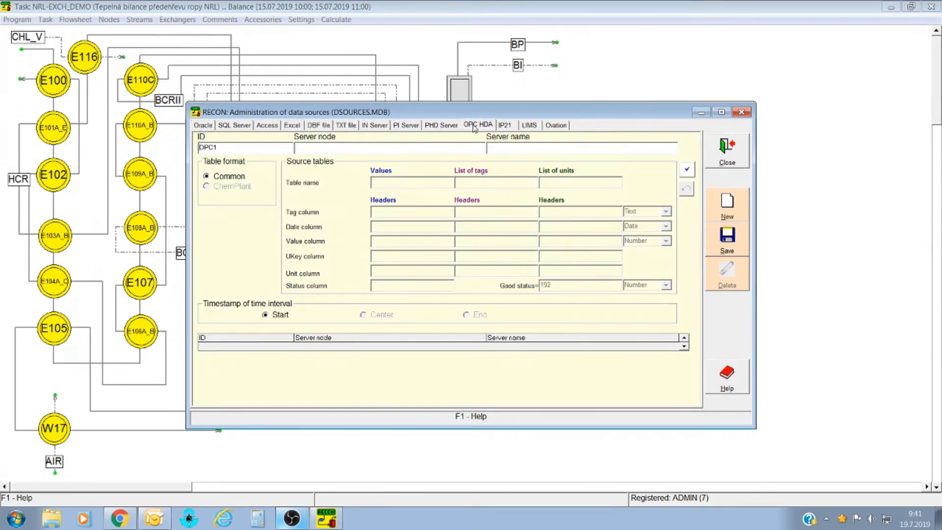
left_click(530, 125)
left_click(556, 125)
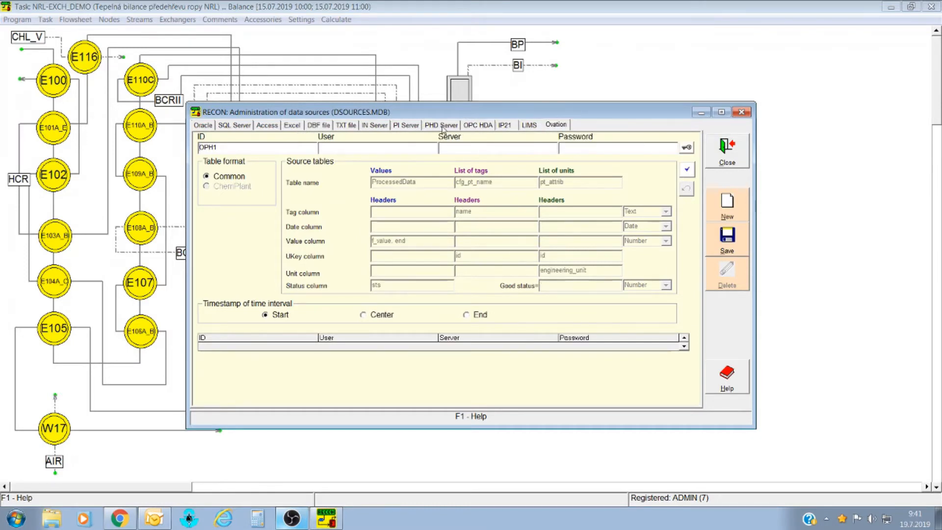
left_click(405, 126)
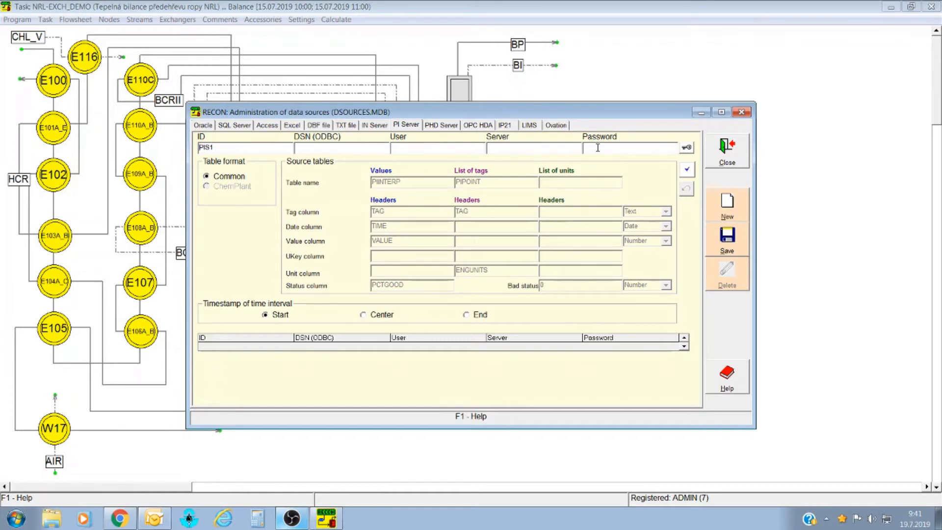
Rename the PI source ID to CPT-PI and enter the user name, server CPT-NET and password.
double_click(263, 148)
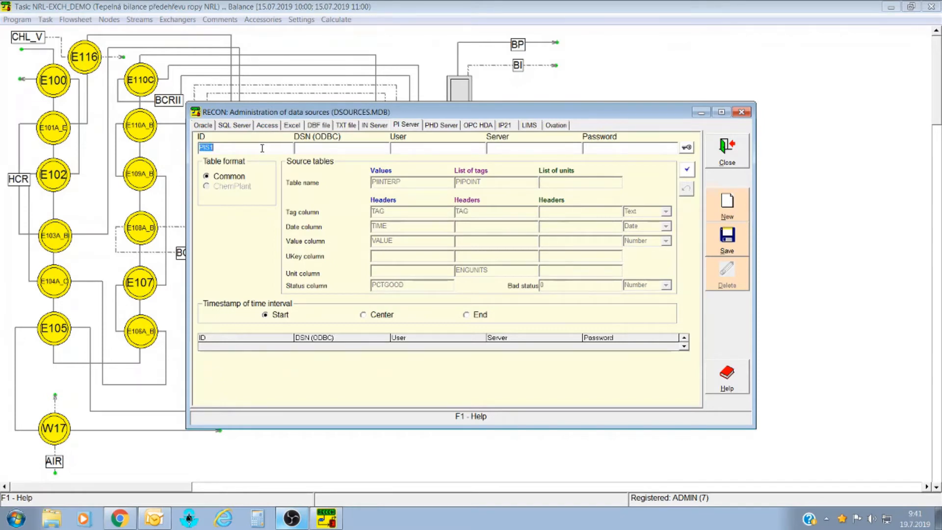
type("CPT")
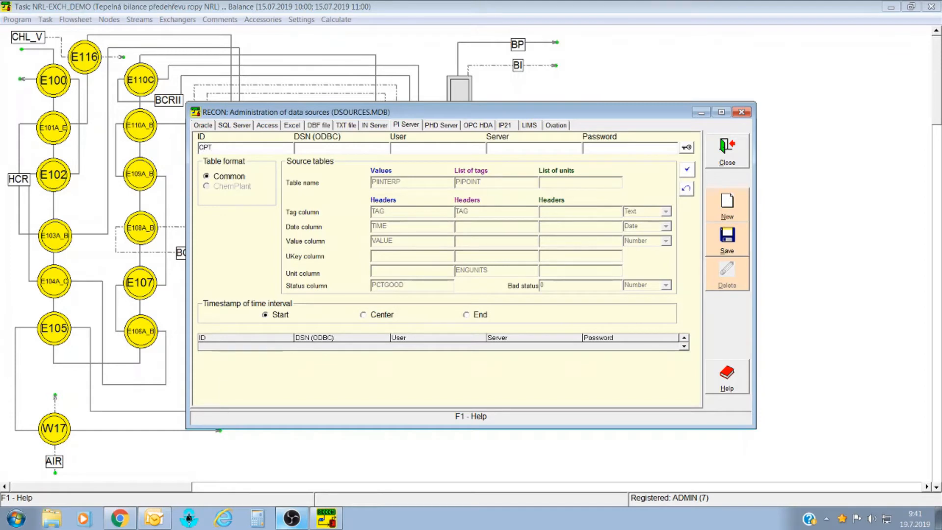
type("-PI")
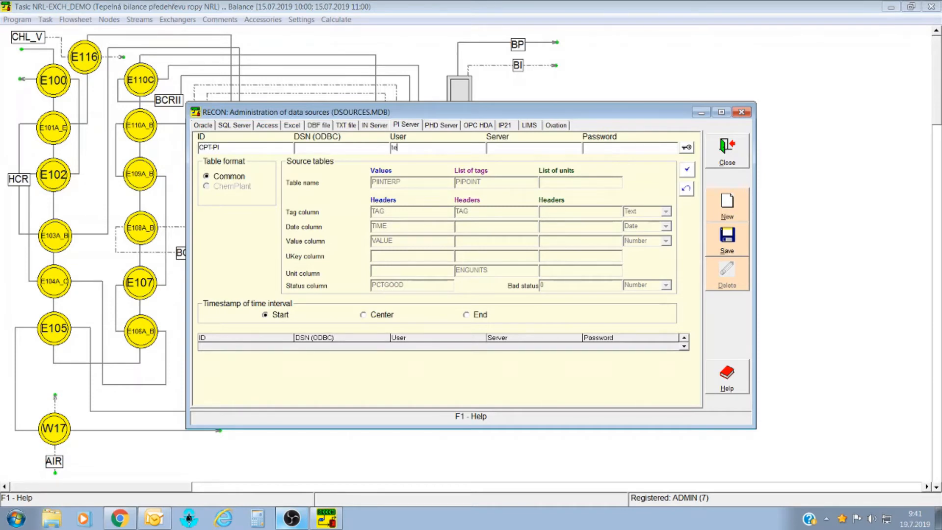
left_click(391, 148)
type("test")
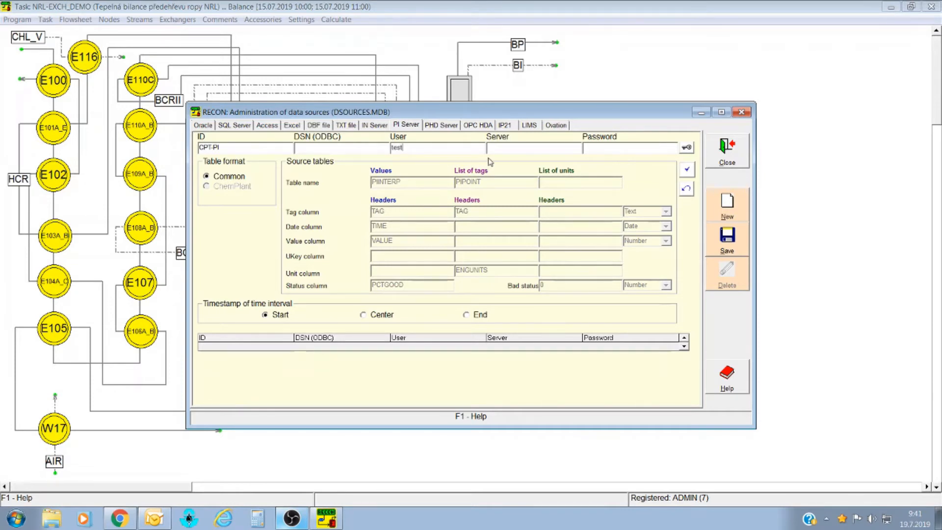
type("CPT-N")
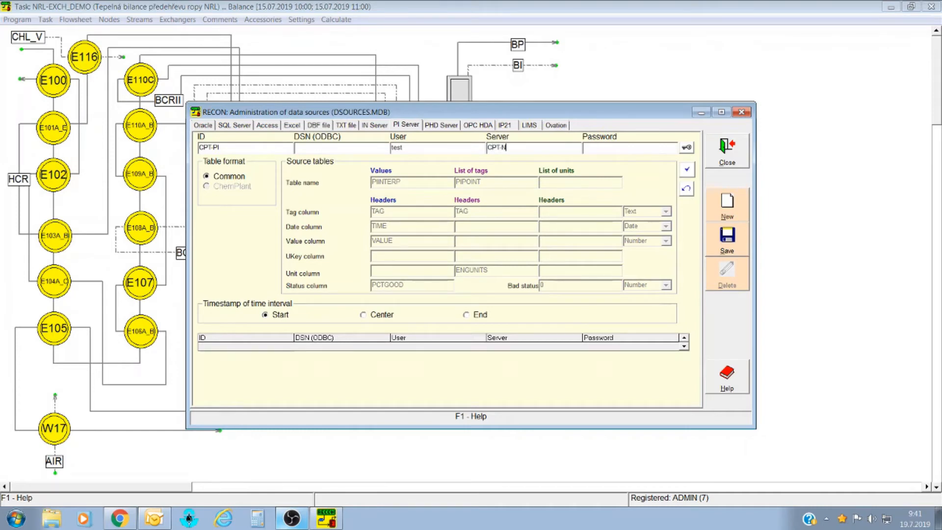
type("ET")
left_click(628, 152)
type("***")
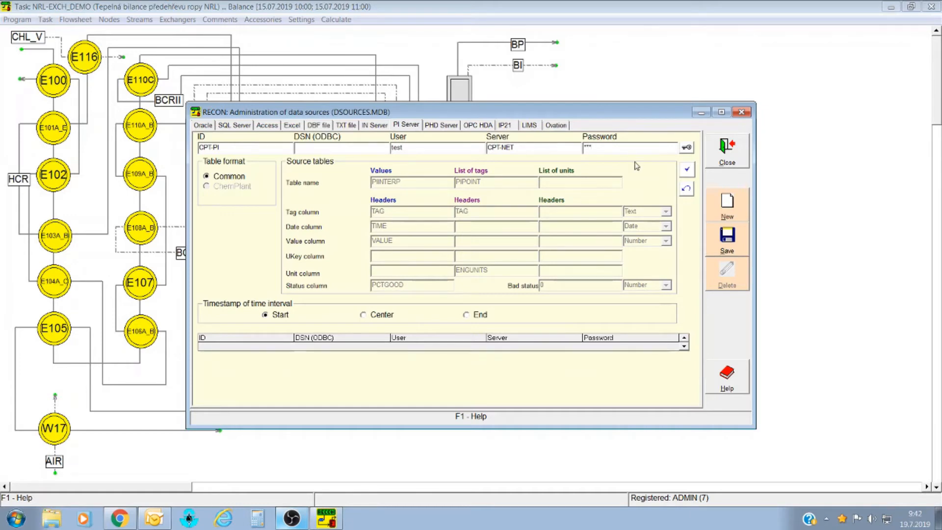
Verify CPT-PI has no errors, add it to the defined sources, and close the administration.
left_click(687, 172)
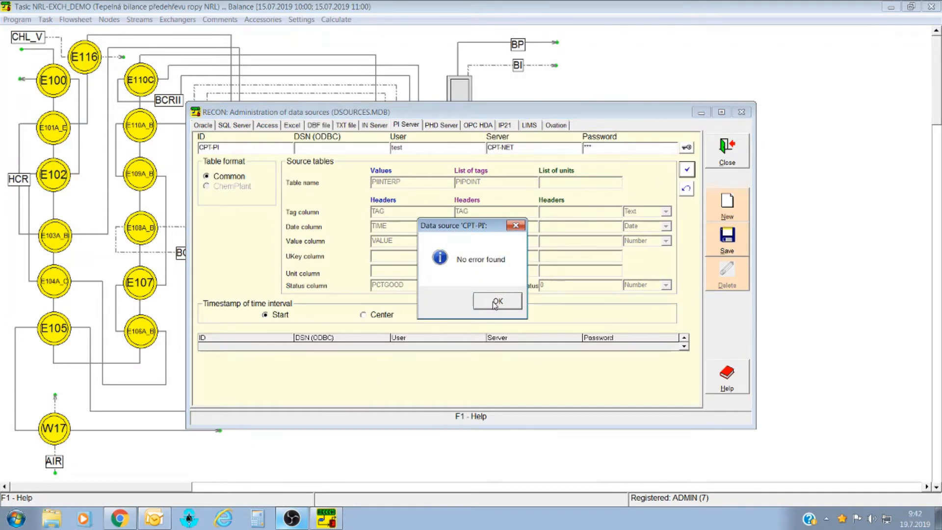
left_click(496, 302)
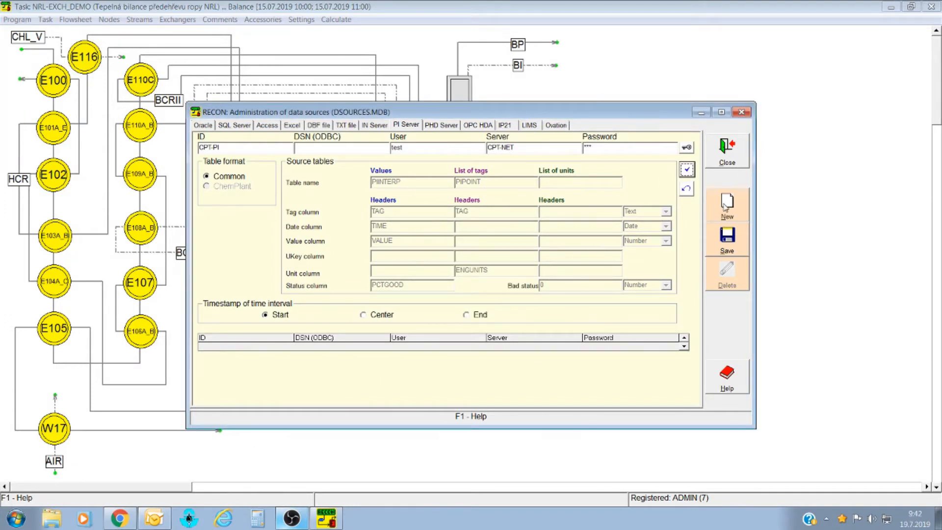
left_click(726, 206)
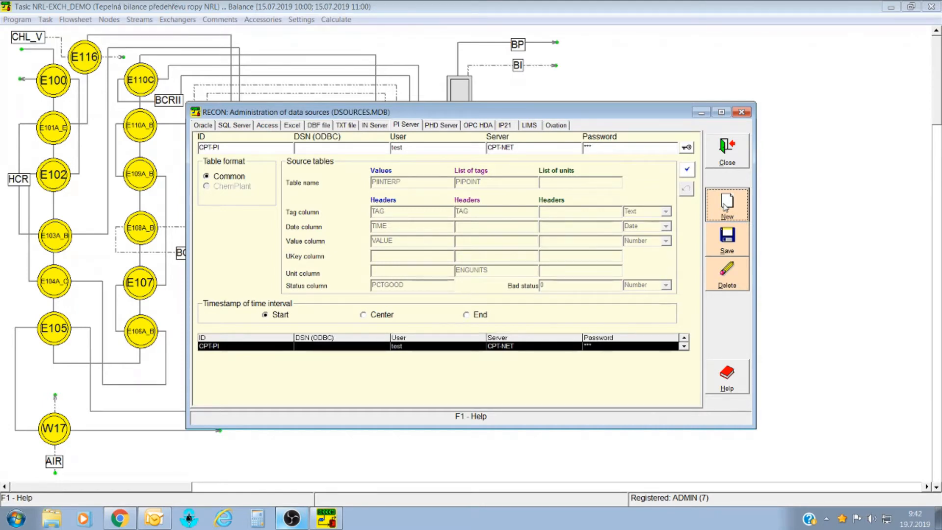
left_click(727, 147)
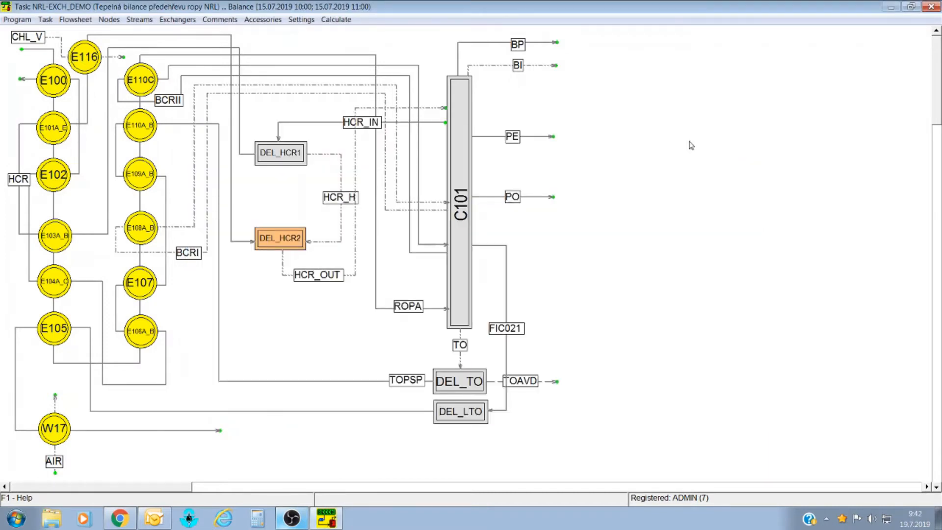
Open the Import configuration from Task > Import/export.
left_click(45, 19)
mouse_move(66, 106)
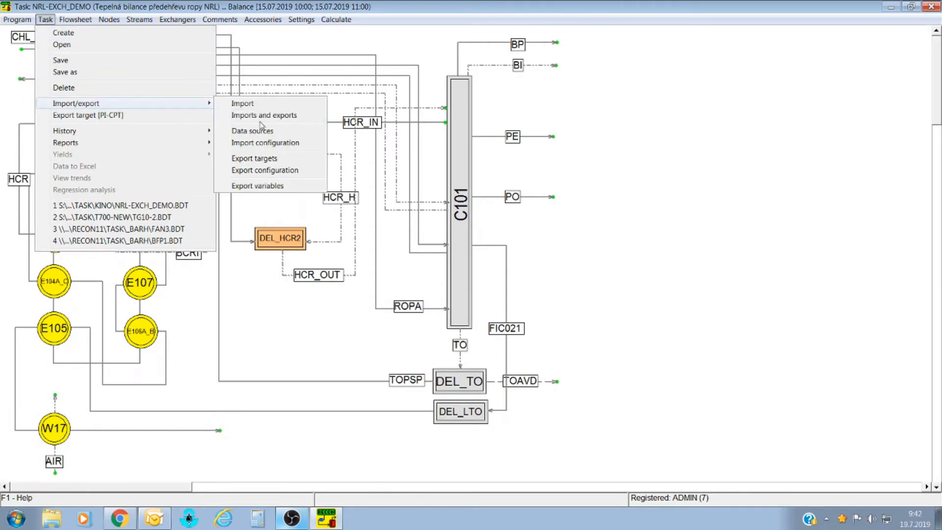
left_click(268, 143)
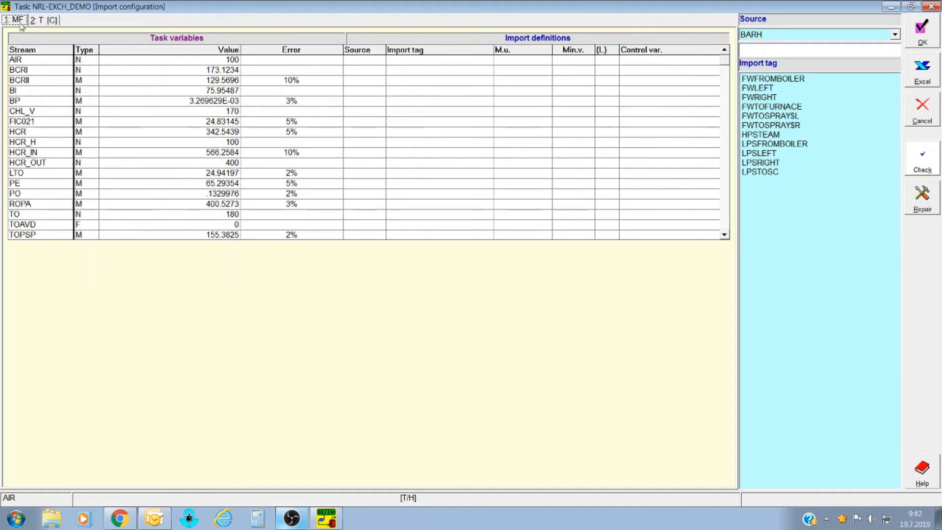
Check the T and MF variable tabs and the BARH source list, then select BCRI's Import tag cell.
left_click(43, 21)
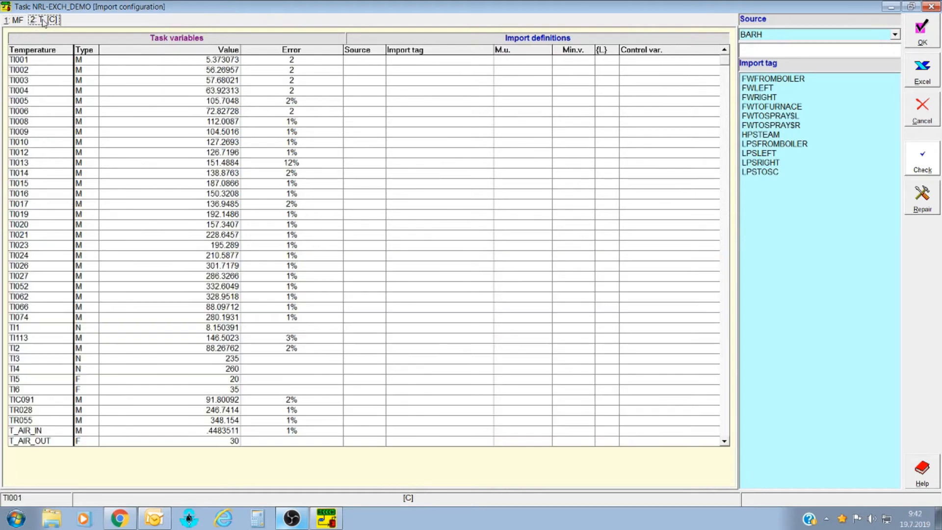
left_click(14, 20)
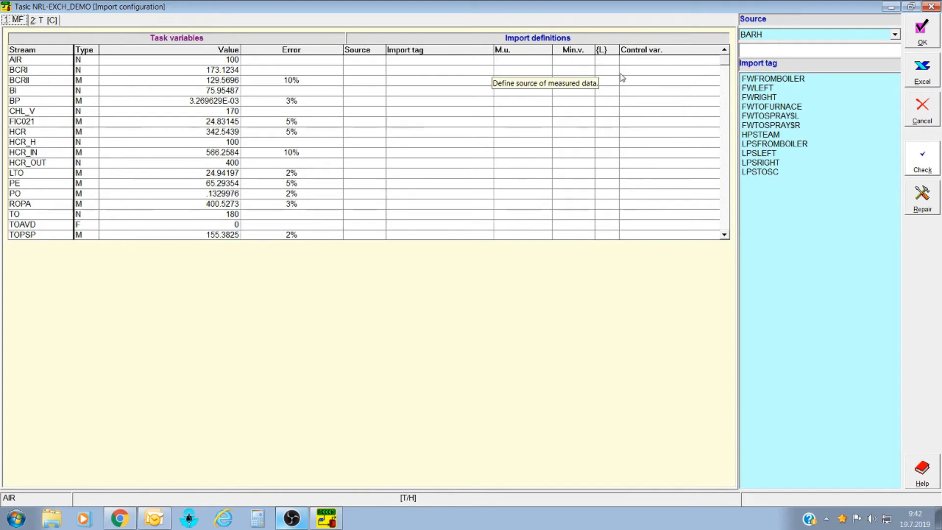
left_click(896, 36)
left_click(896, 36)
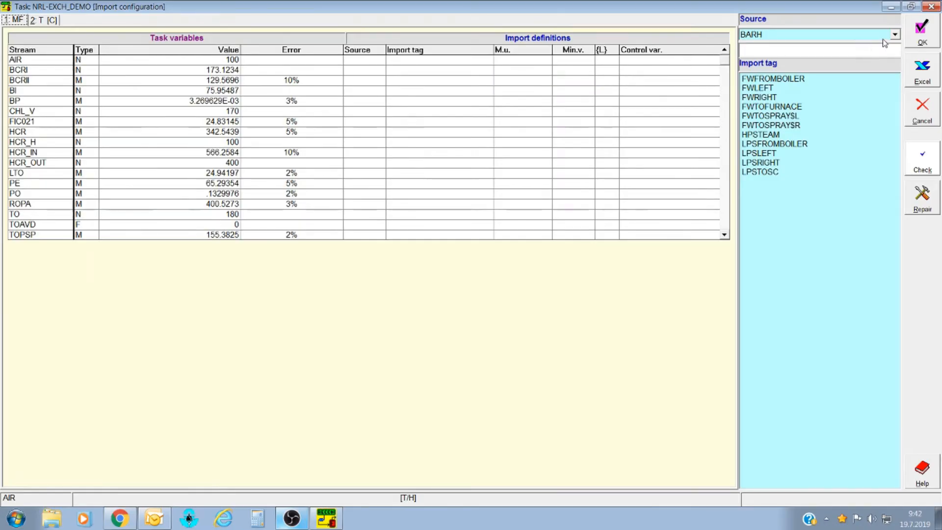
left_click(896, 36)
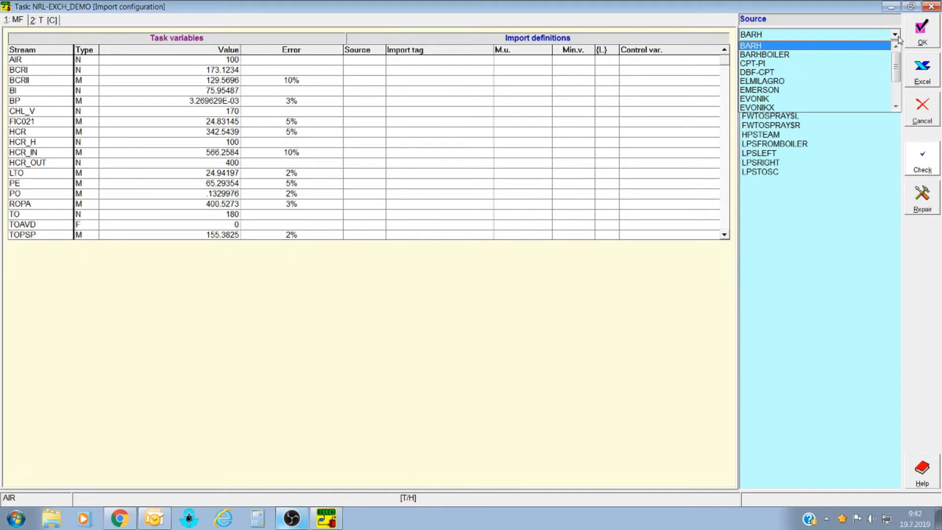
left_click(898, 35)
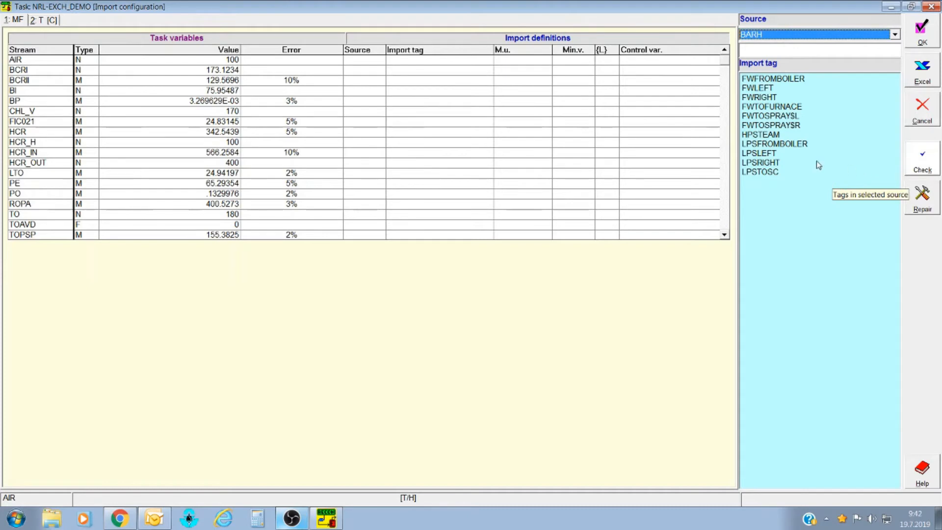
left_click(430, 73)
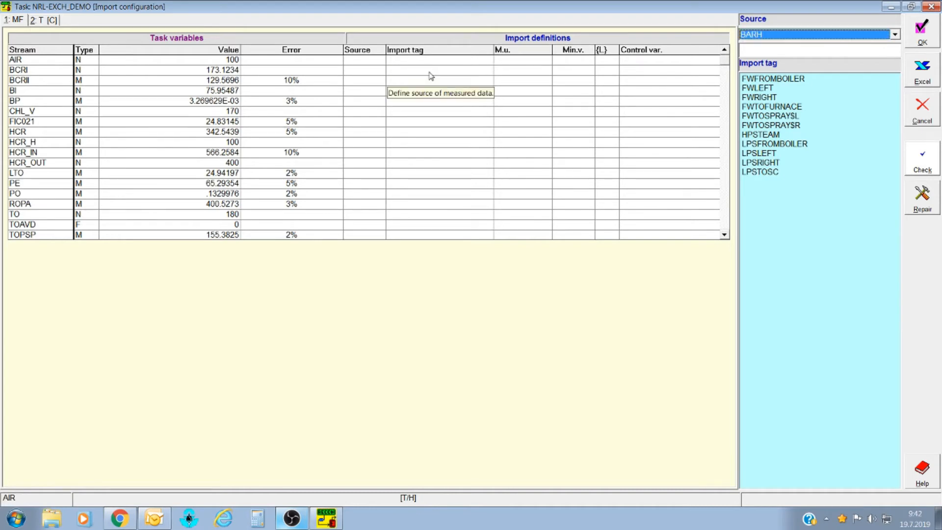
left_click(429, 72)
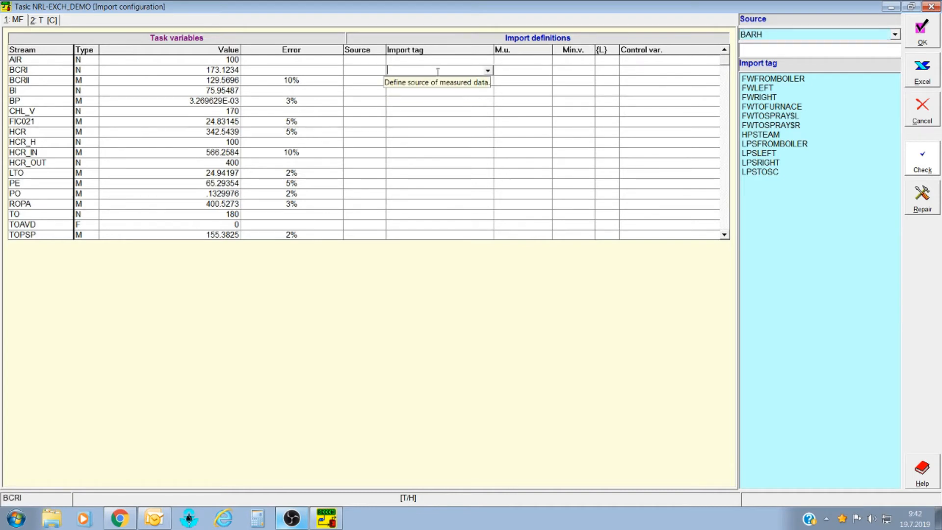
Switch the import source to CPT-PI and assign tag 2301FIC040.MEAS to BCRI.
left_click(896, 35)
left_click(795, 63)
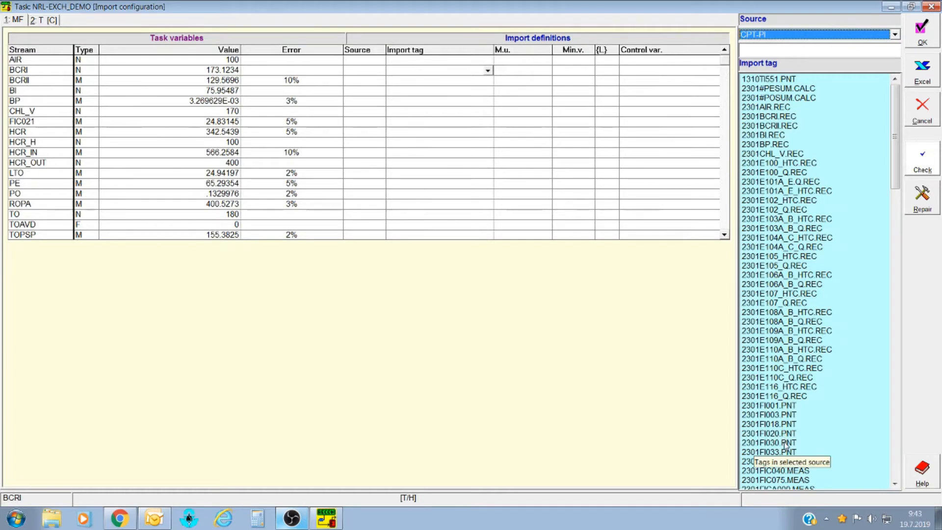
double_click(785, 469)
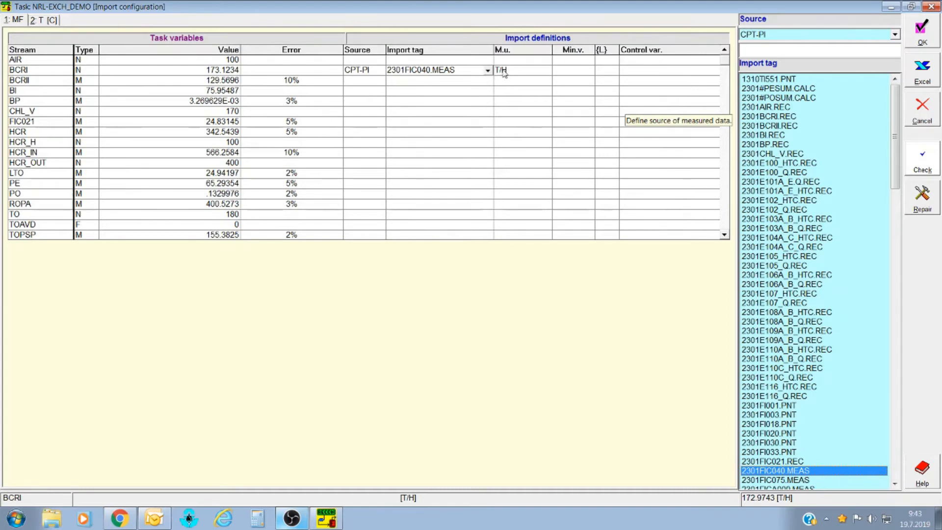
Review BCRI's mass flowrate unit options unchanged, then clear and reassign its 2301FIC040.MEAS import tag.
left_click(517, 70)
left_click(546, 70)
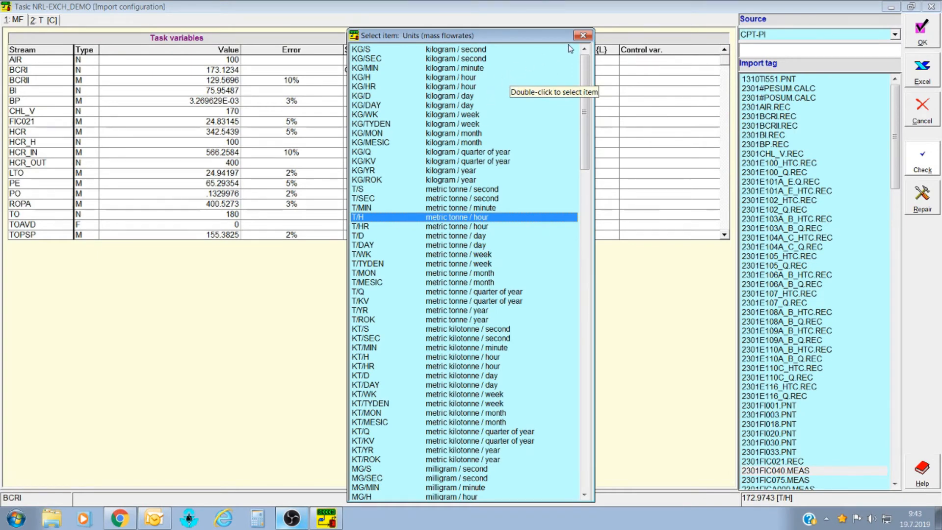
left_click(583, 35)
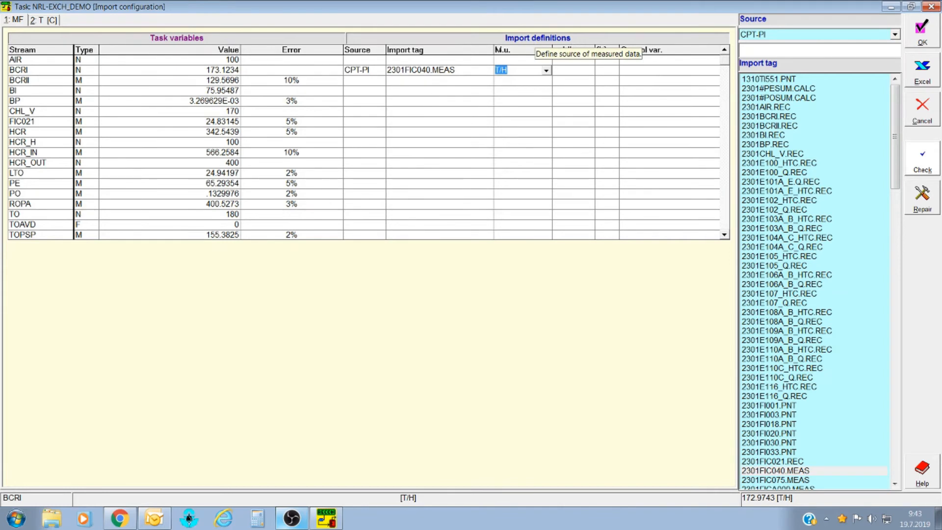
left_click(475, 71)
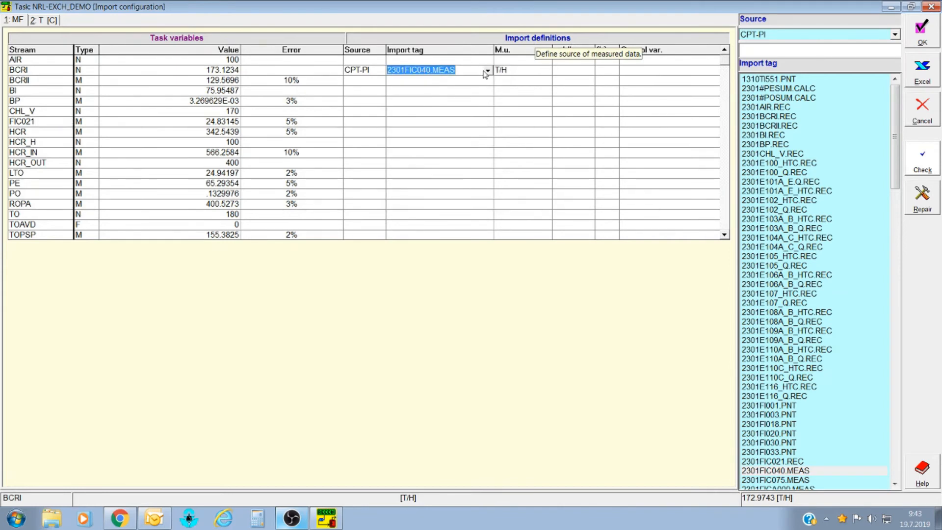
left_click(488, 72)
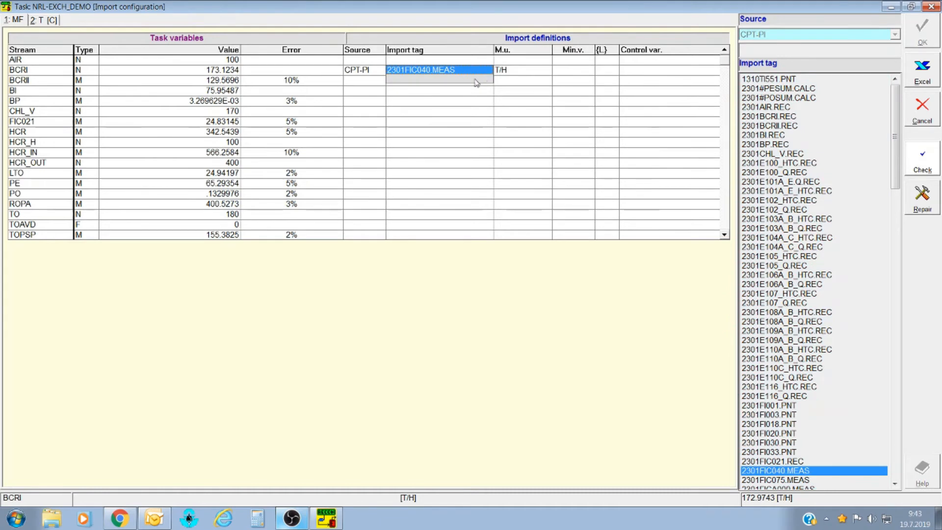
left_click(469, 80)
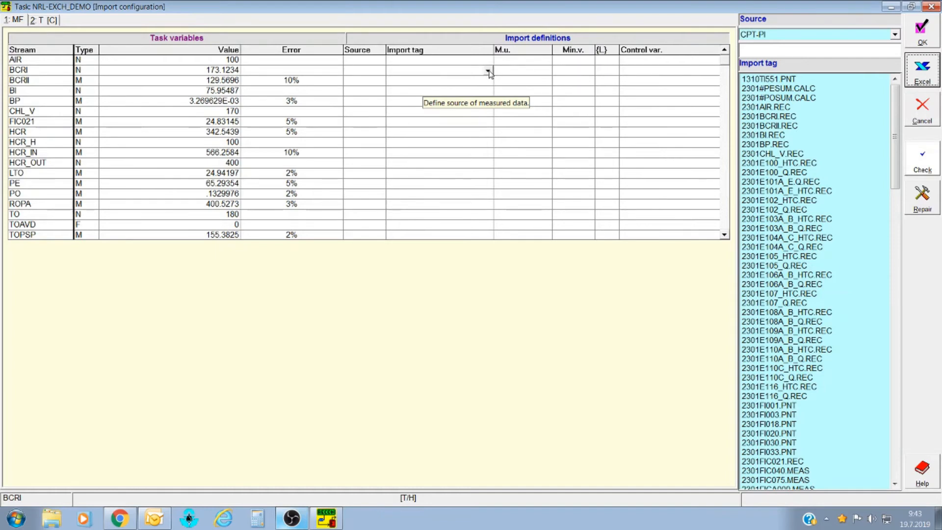
left_click(488, 71)
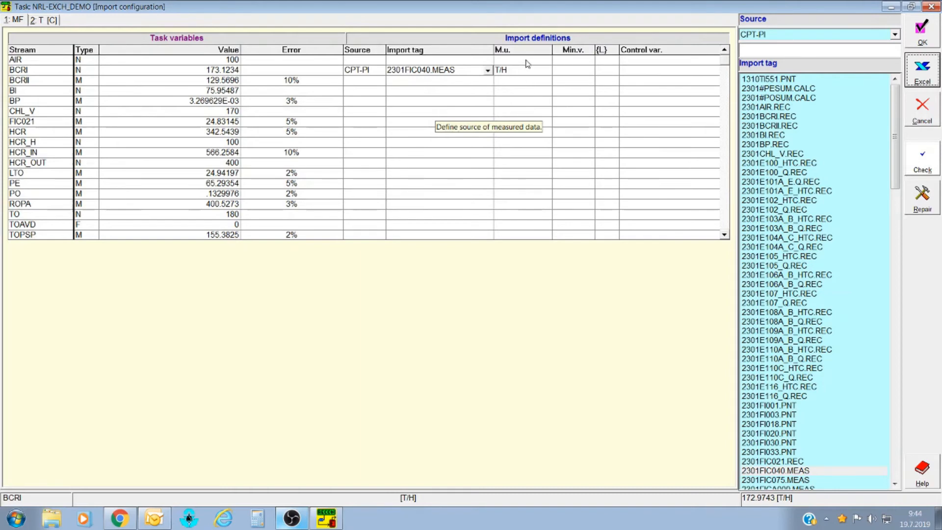
Enter 150 as BCRI's minimum value and commit it.
left_click(580, 71)
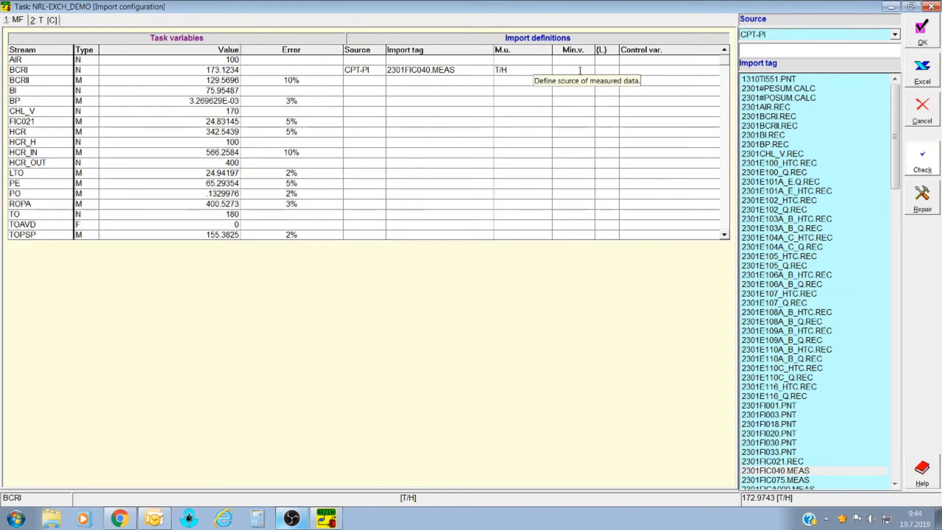
type("150")
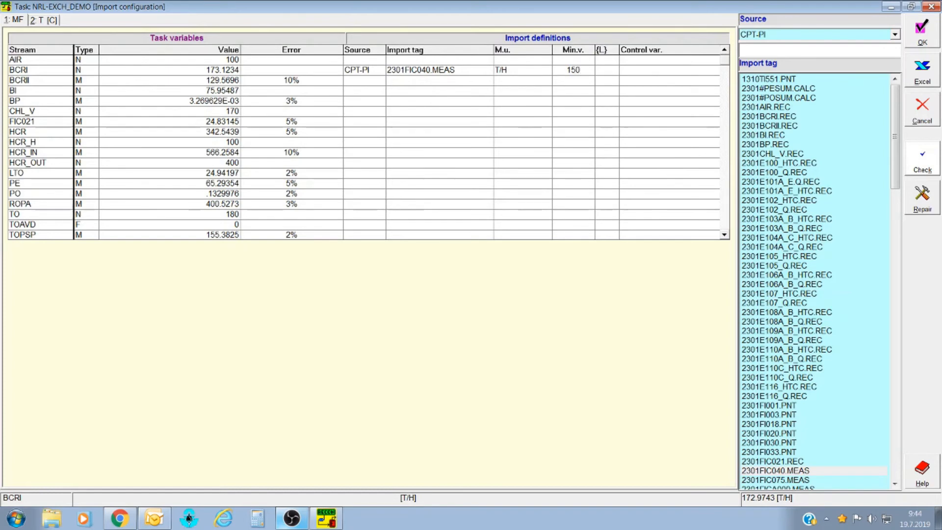
left_click(607, 70)
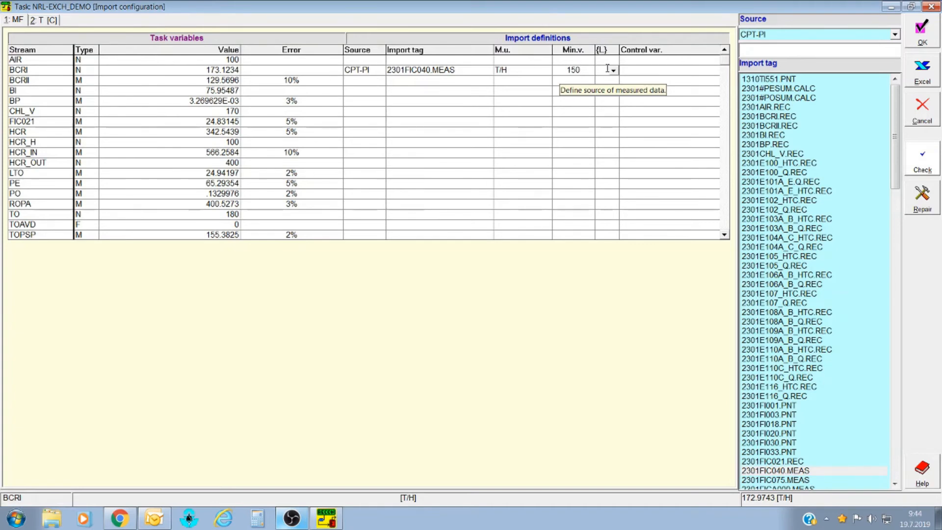
left_click(645, 70)
left_click(583, 70)
left_click(611, 74)
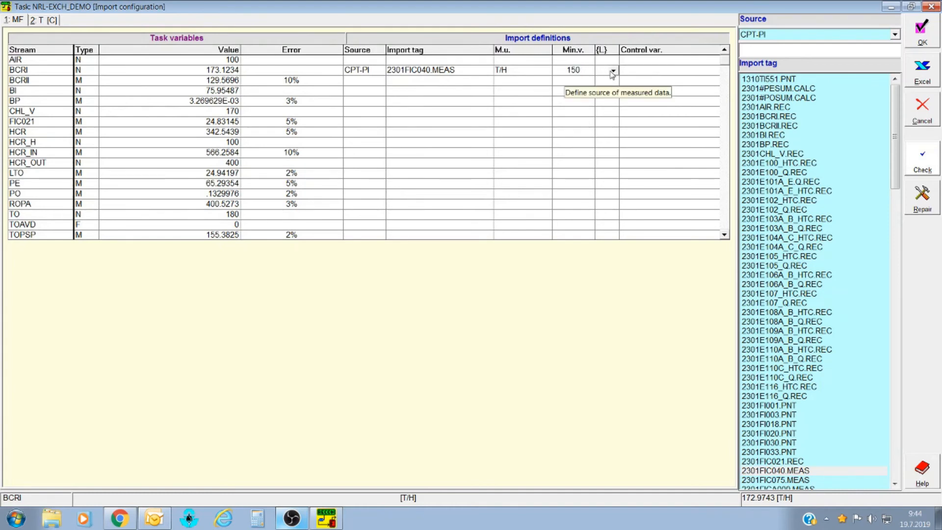
left_click(613, 72)
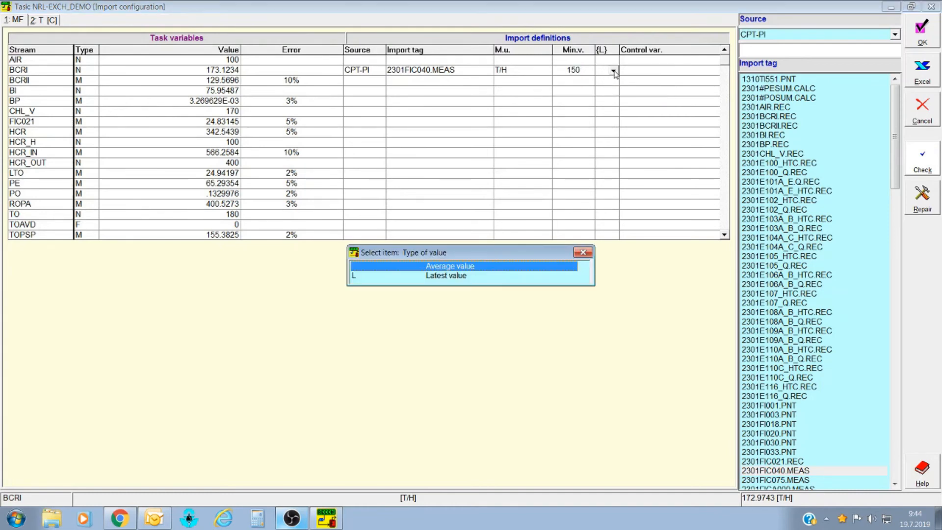
double_click(464, 276)
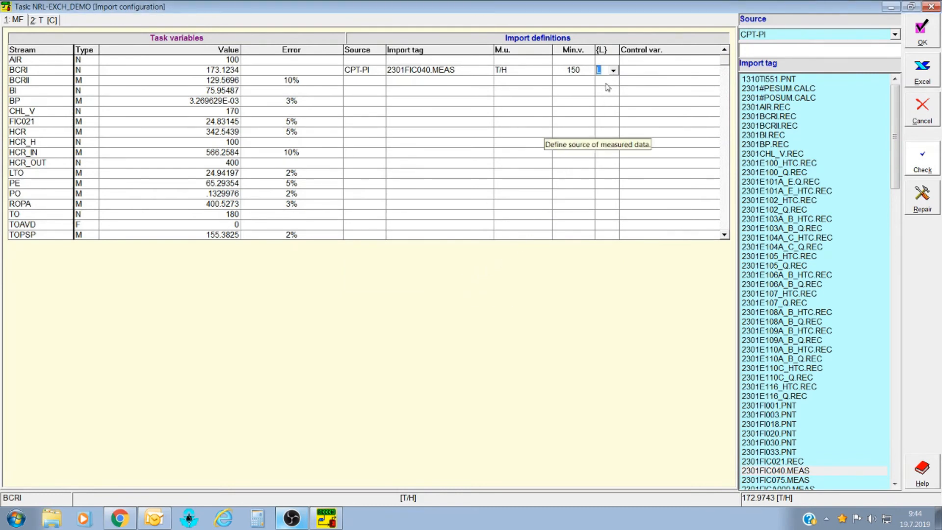
left_click(613, 70)
double_click(461, 265)
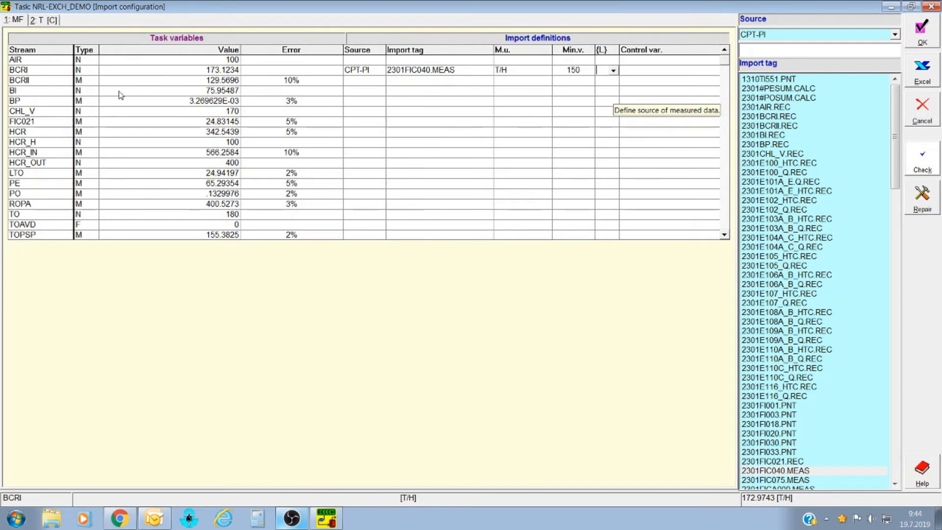
Set BI's control variable to stream BCRI, giving S<BCRI>.
left_click(716, 91)
left_click(715, 92)
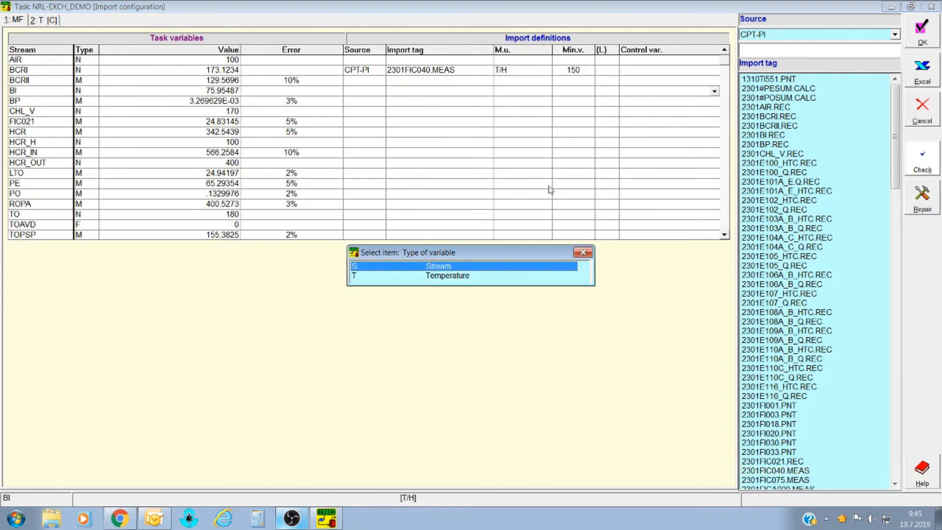
double_click(443, 268)
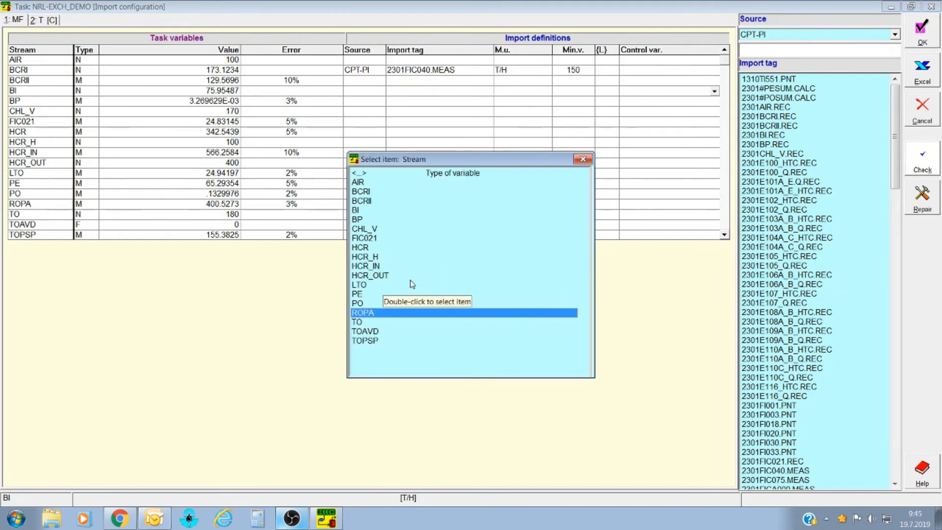
double_click(363, 192)
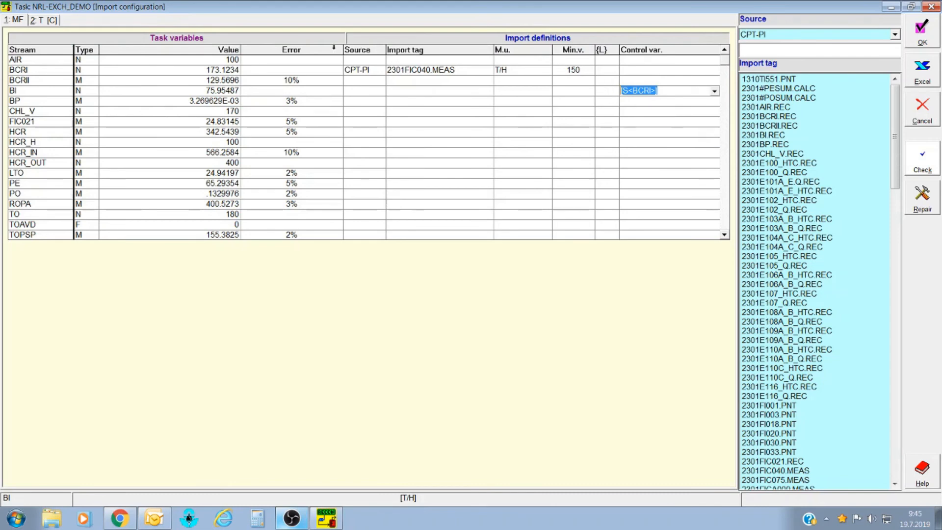
Replace BCRII's error with 5%.
left_click(300, 80)
type("5")
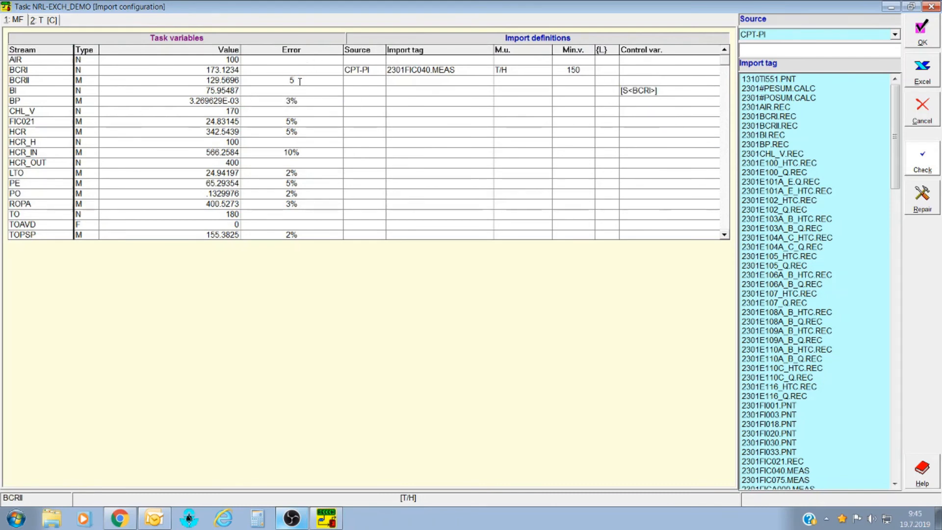
type("%")
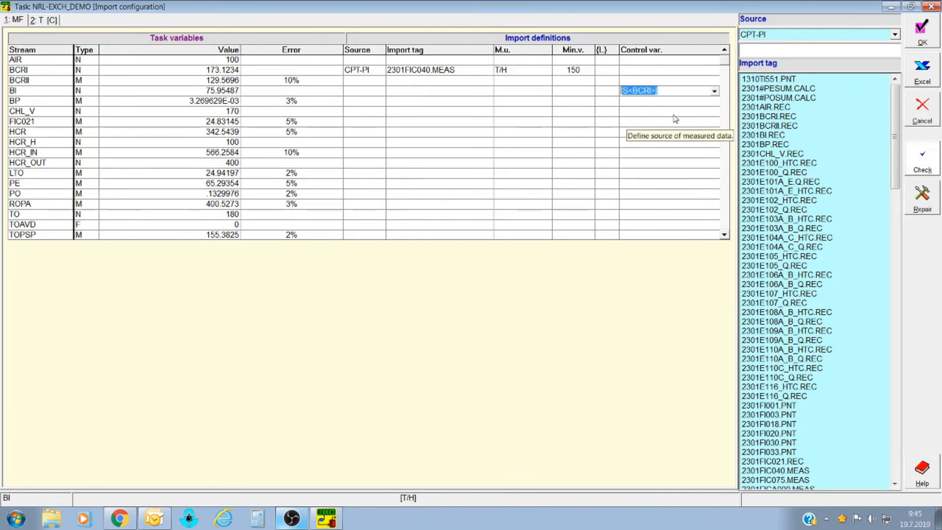
left_click(299, 81)
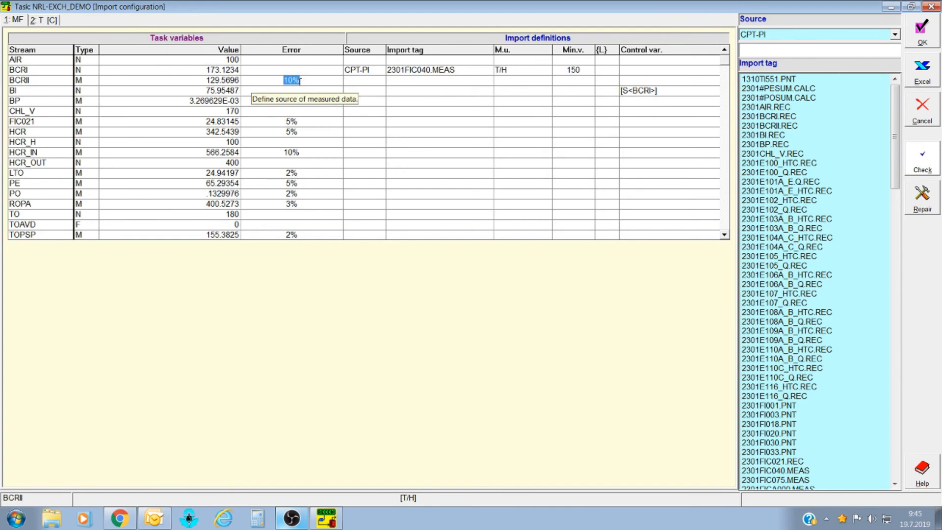
key("BackSpace")
type("5%")
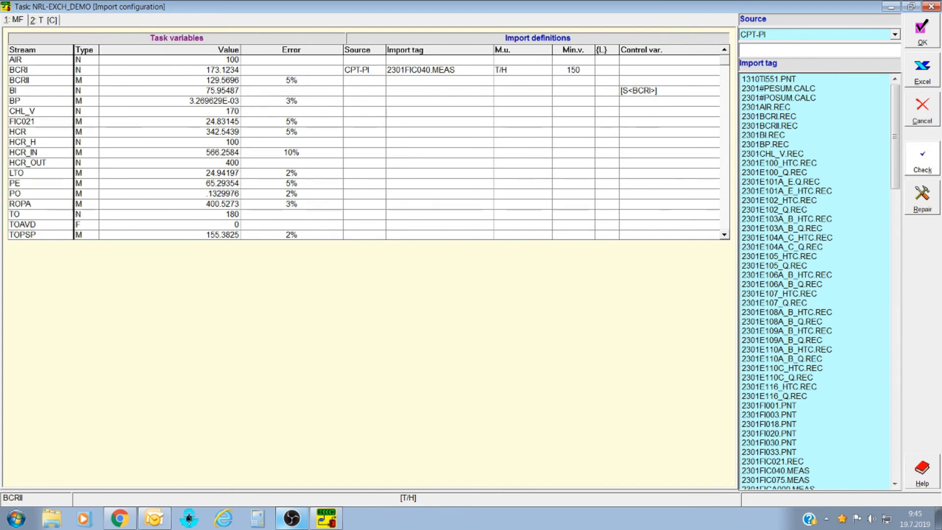
Enter 180 as CHL_V's value and 10% as FIC021's error.
left_click(230, 111)
type("180")
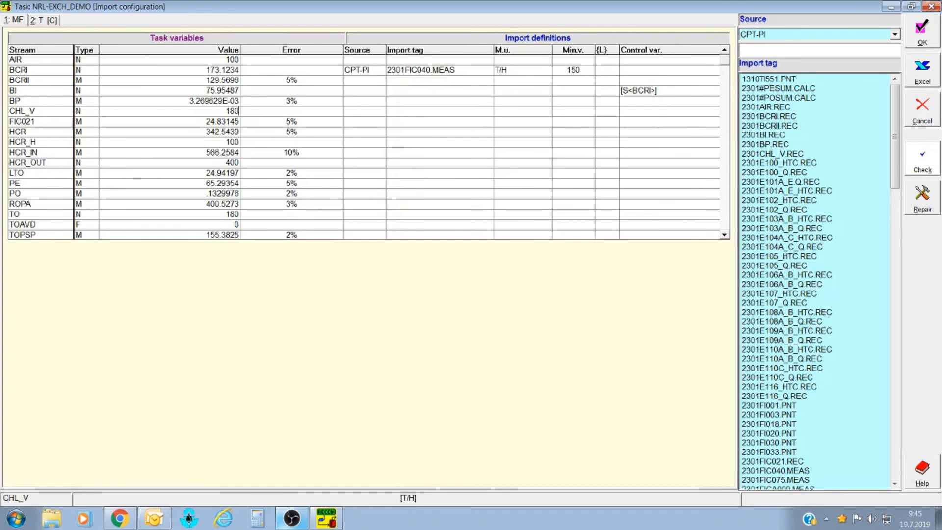
left_click(291, 121)
type("1")
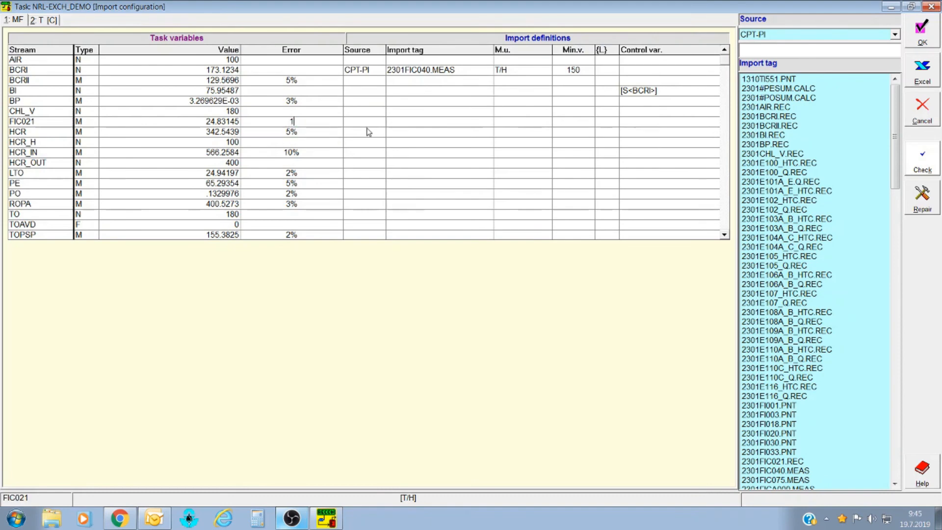
type("0%")
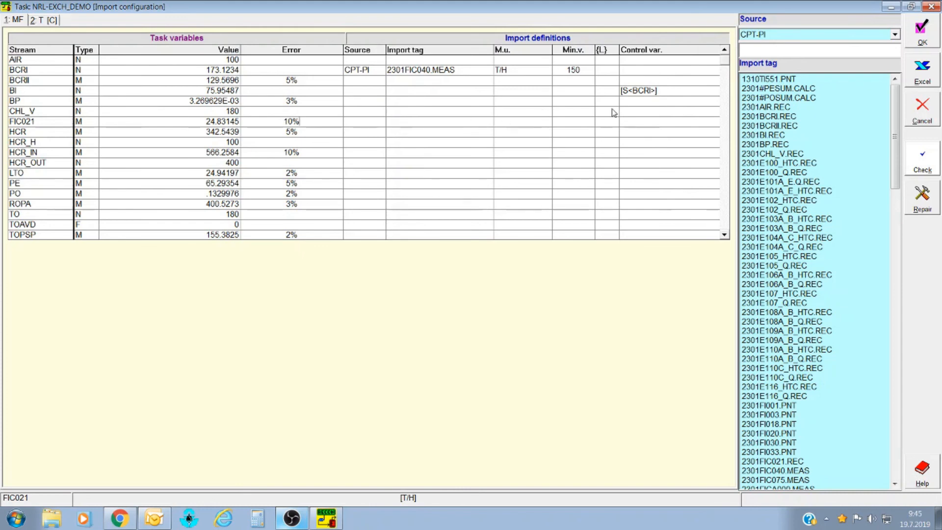
Export the import configuration to Excel and view its MF sheet in the PRINT workbook.
left_click(925, 71)
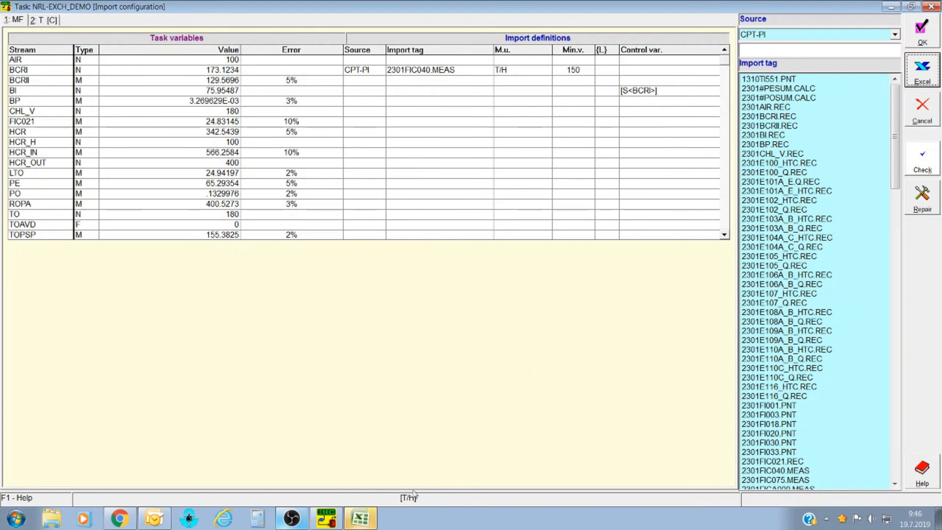
left_click(363, 525)
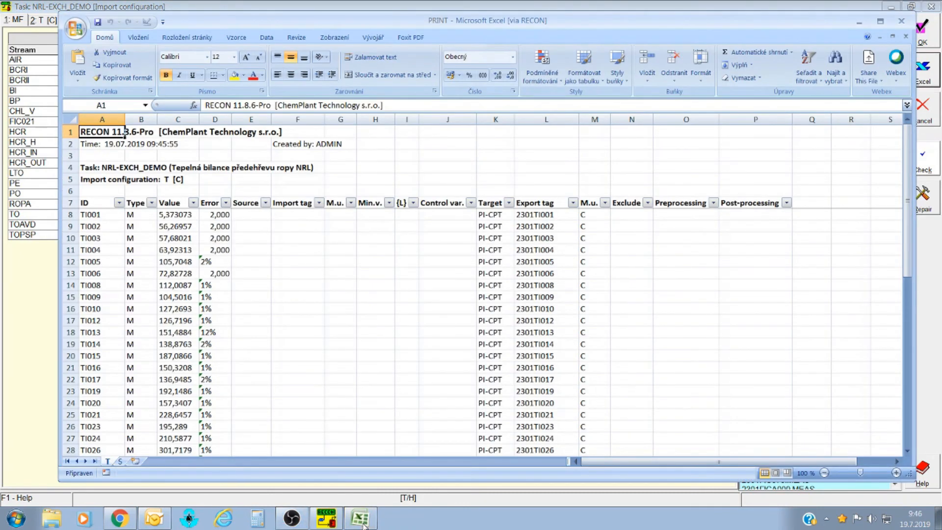
scroll(237, 259, "down", 1)
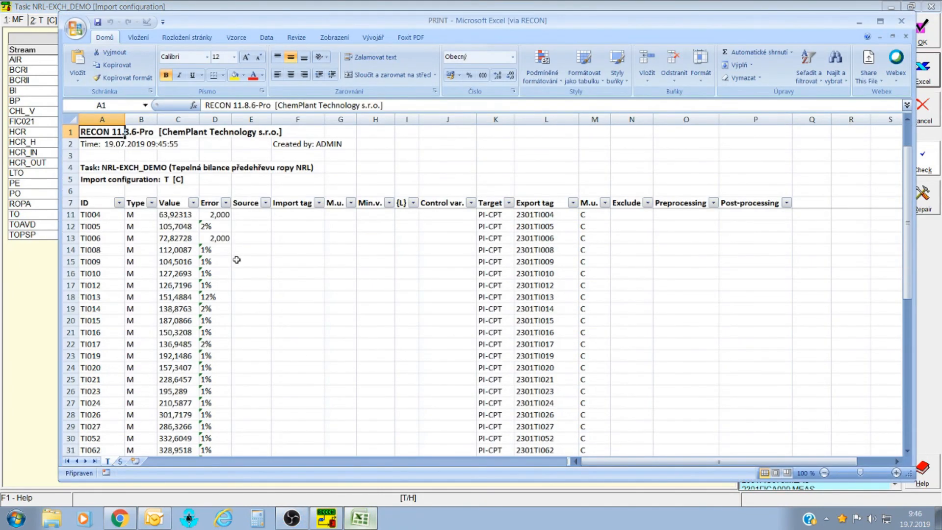
scroll(237, 260, "down", 6)
scroll(233, 282, "up", 3)
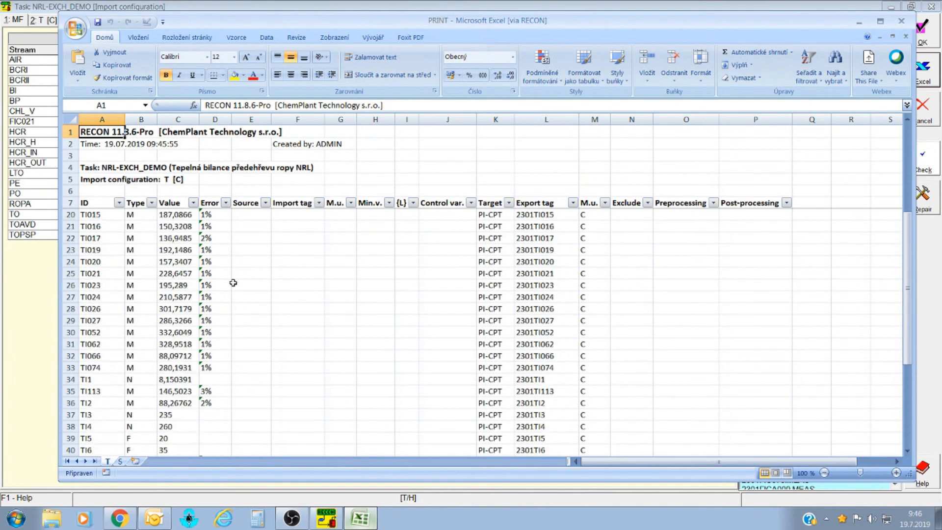
scroll(233, 283, "up", 4)
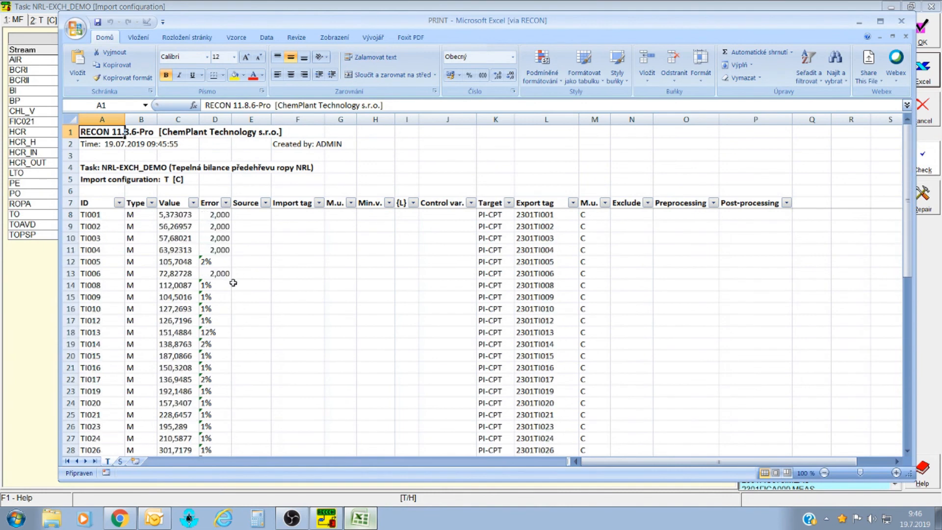
left_click(120, 462)
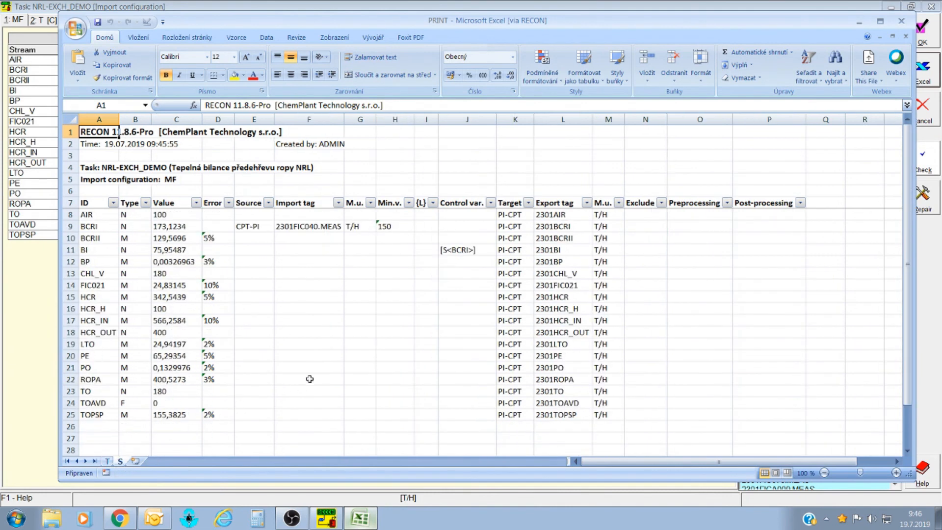